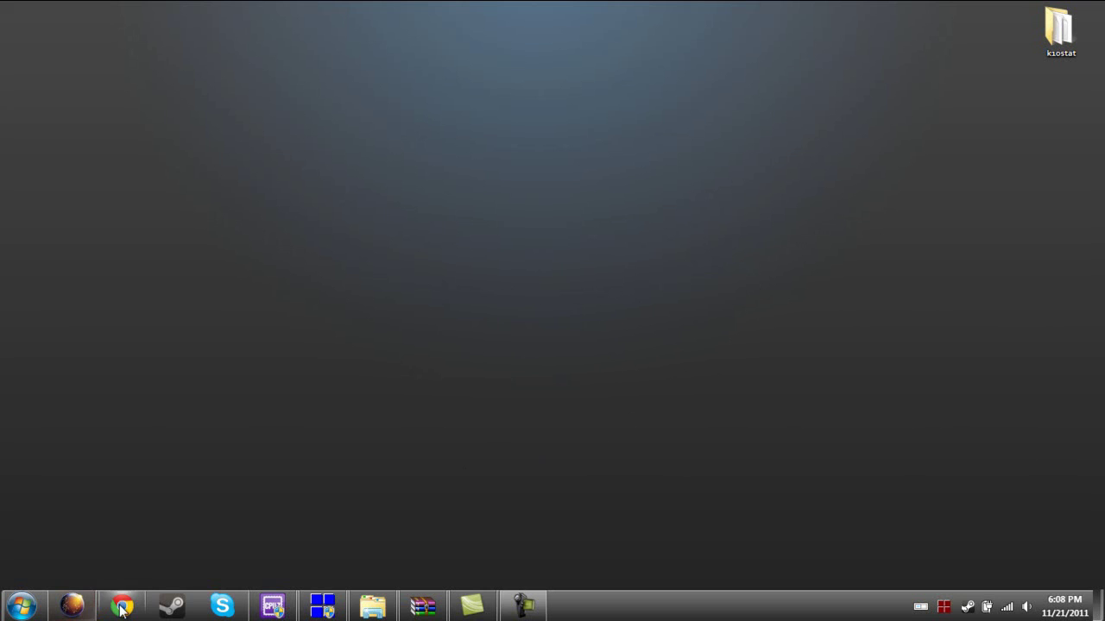
Glance at the K10stat download page, then launch K10stat from the k10stat folder
left_click(72, 606)
mouse_move(72, 606)
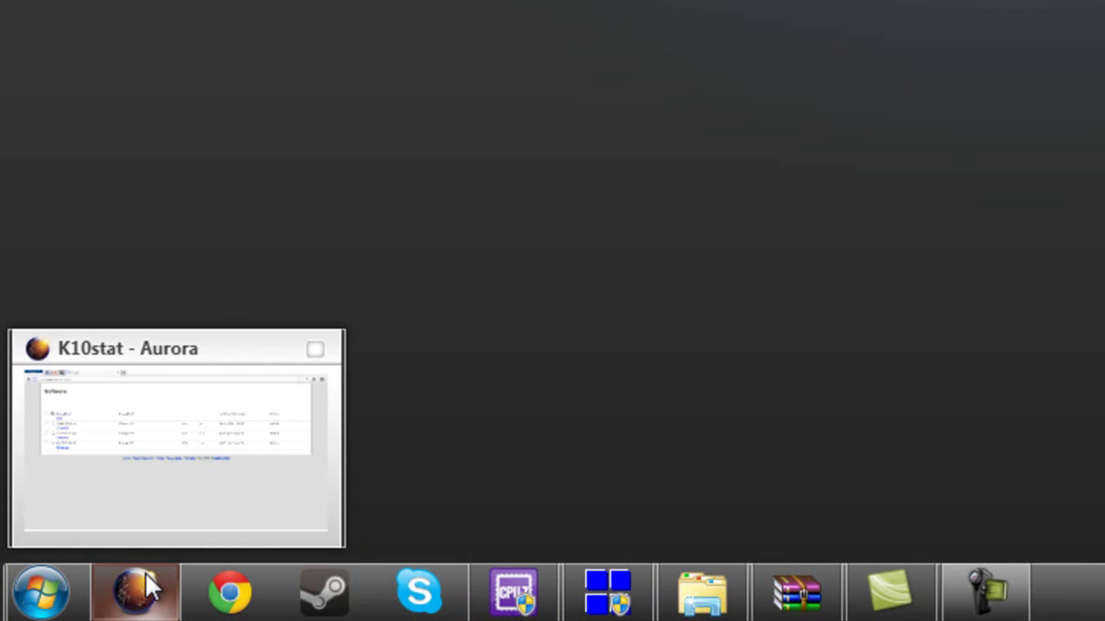
left_click(145, 572)
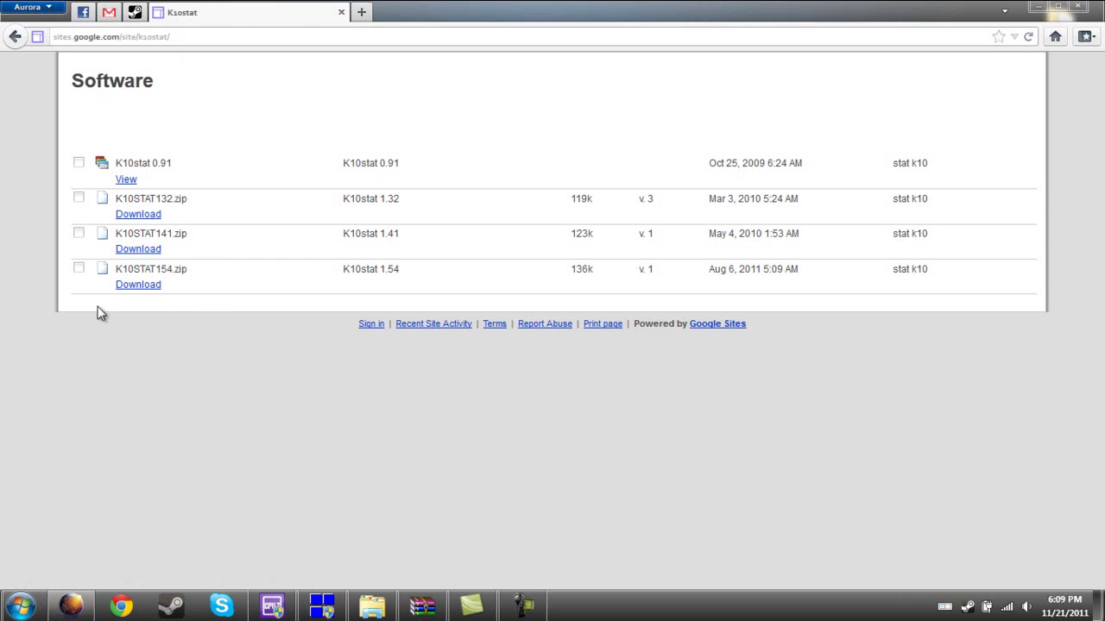
left_click(1040, 7)
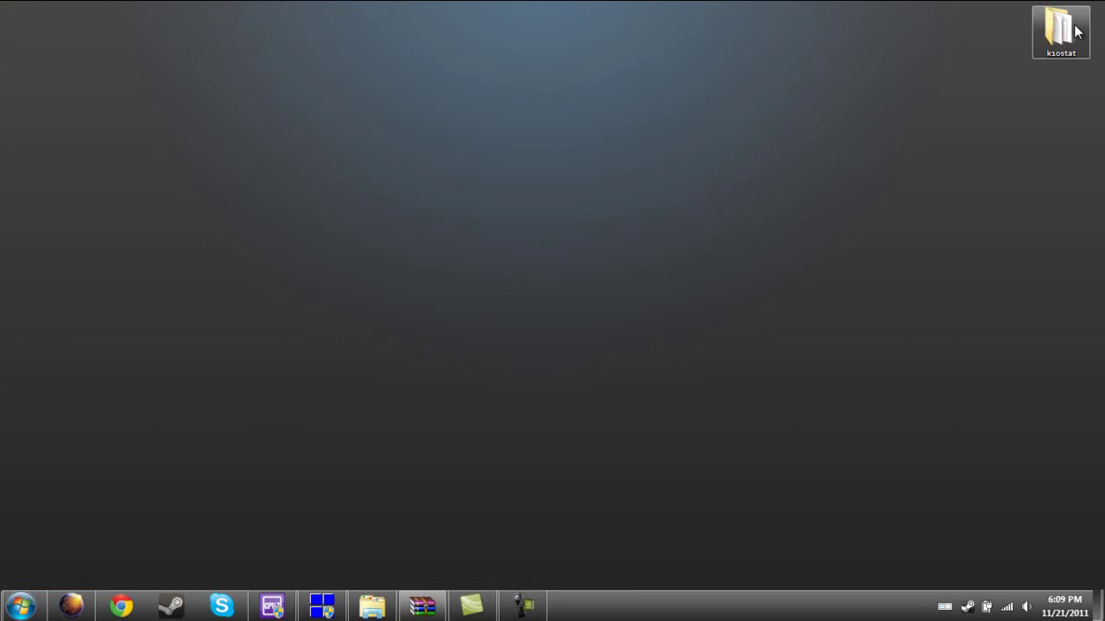
left_click(372, 606)
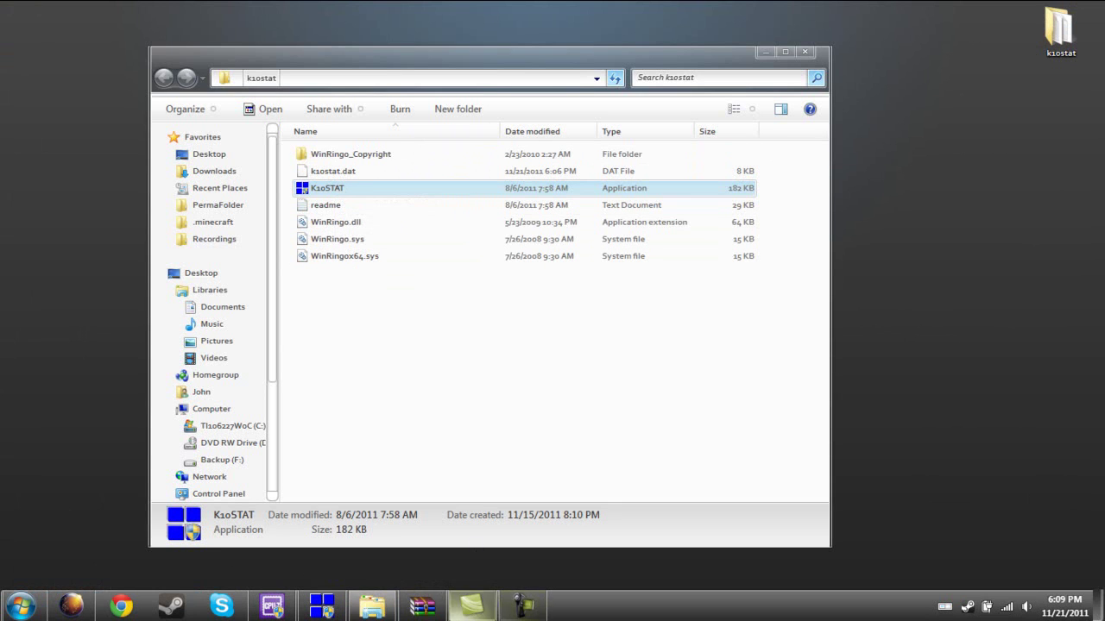
left_click(315, 612)
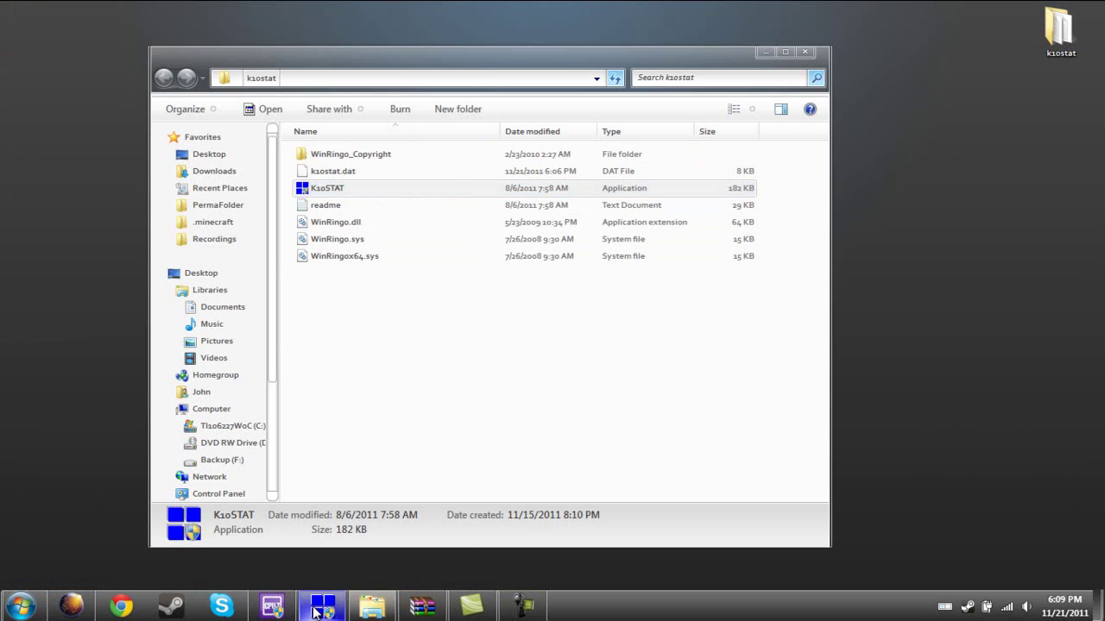
Load the Current_Overclock profile in the P-state table, giving B0 2800 MHz at 1.3375 V
left_click(765, 51)
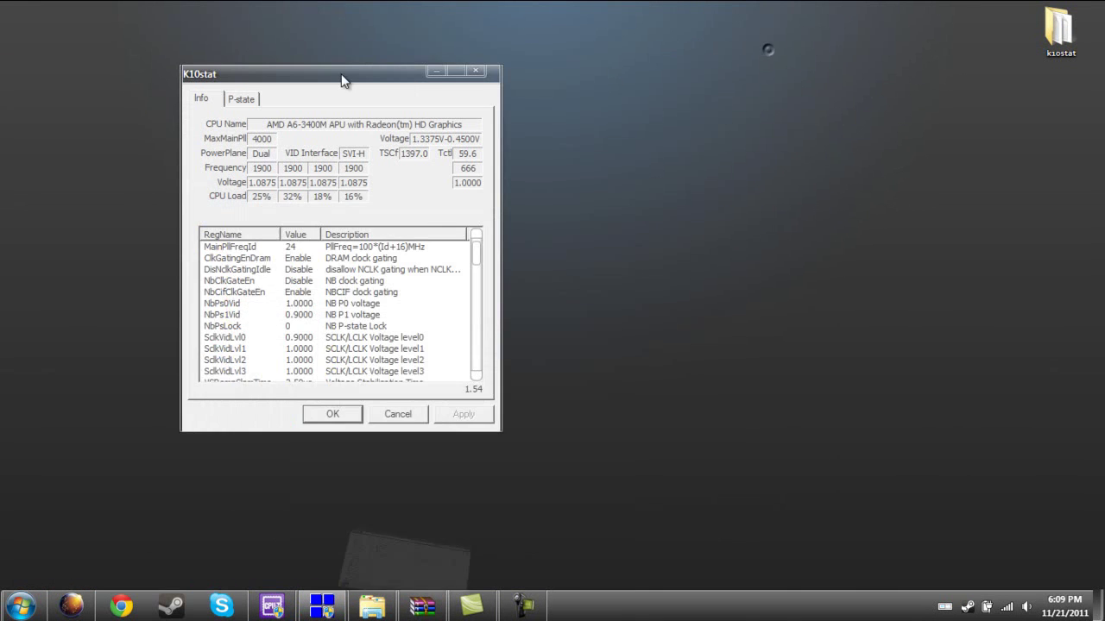
left_click_drag(342, 81, 546, 139)
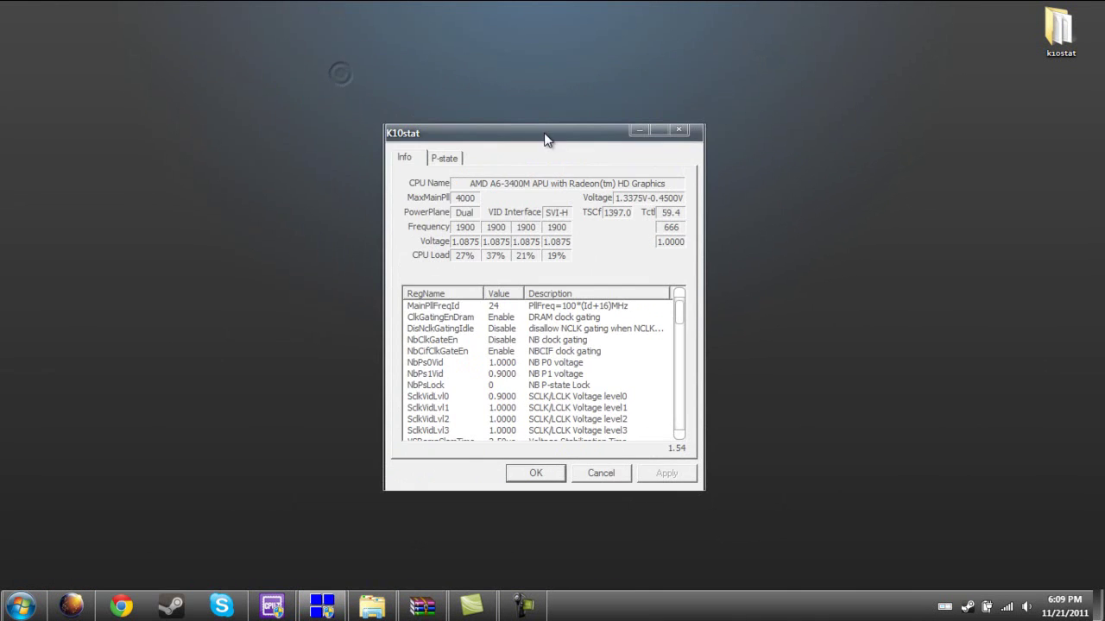
left_click(443, 159)
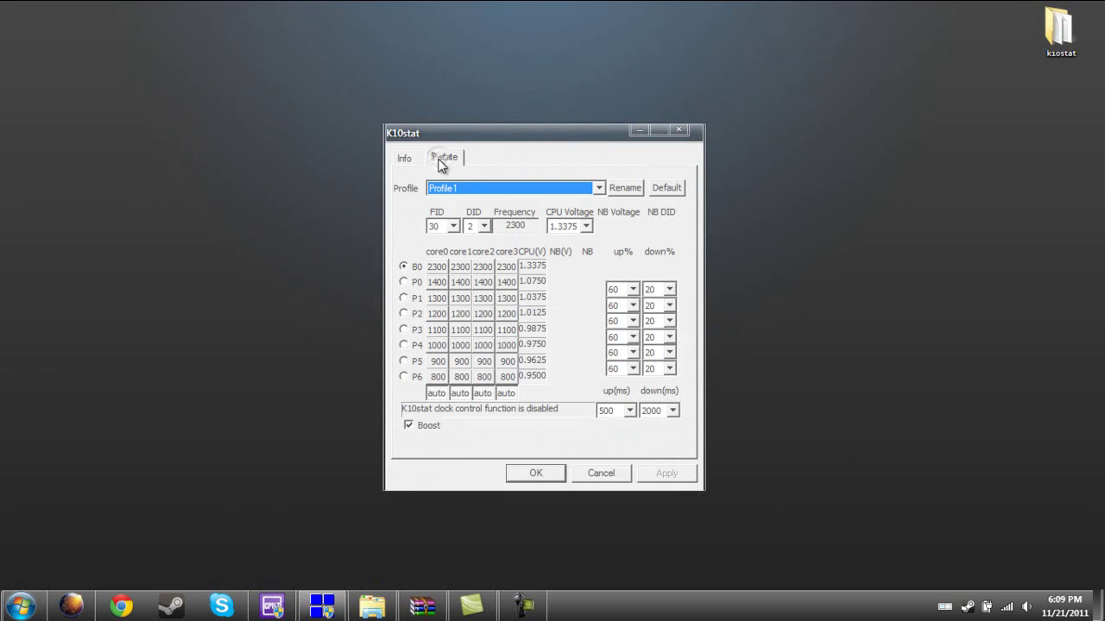
left_click(494, 191)
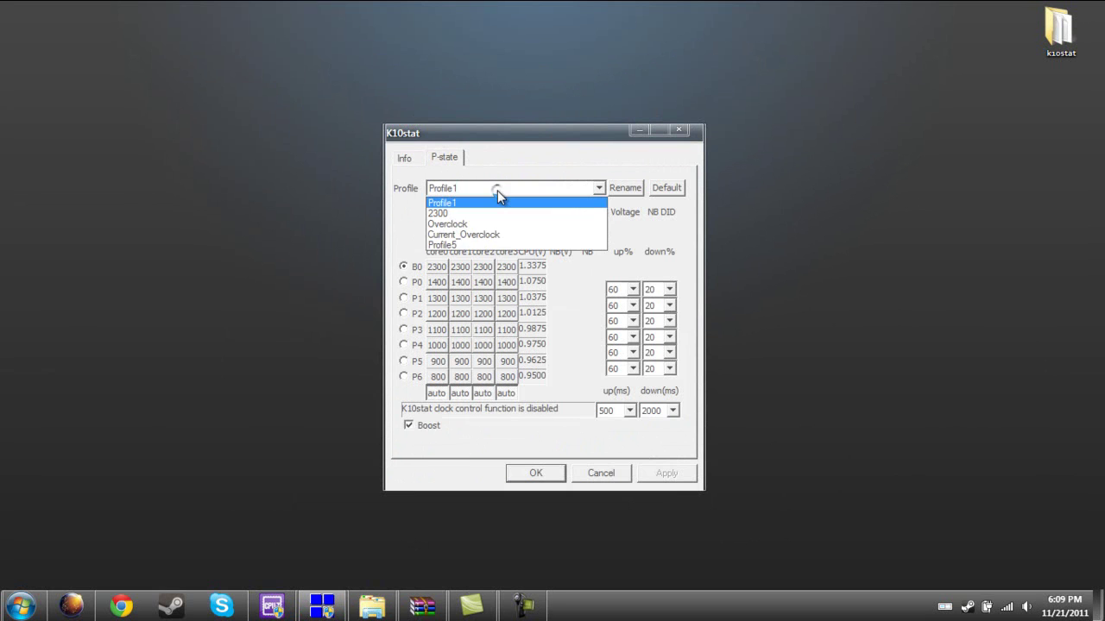
left_click(482, 233)
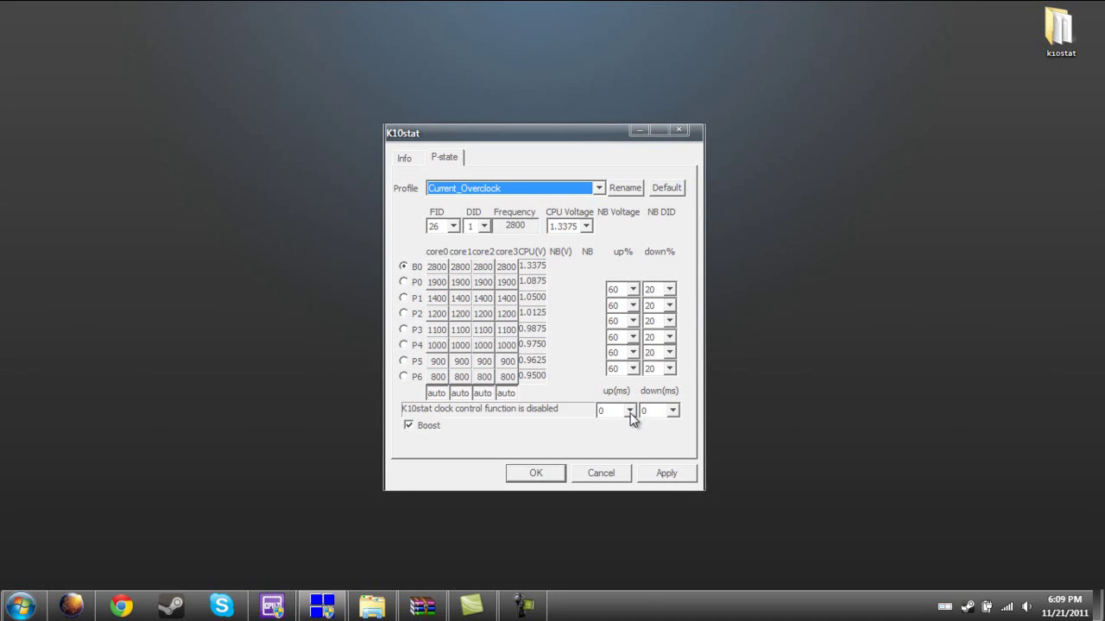
left_click(404, 267)
left_click(486, 226)
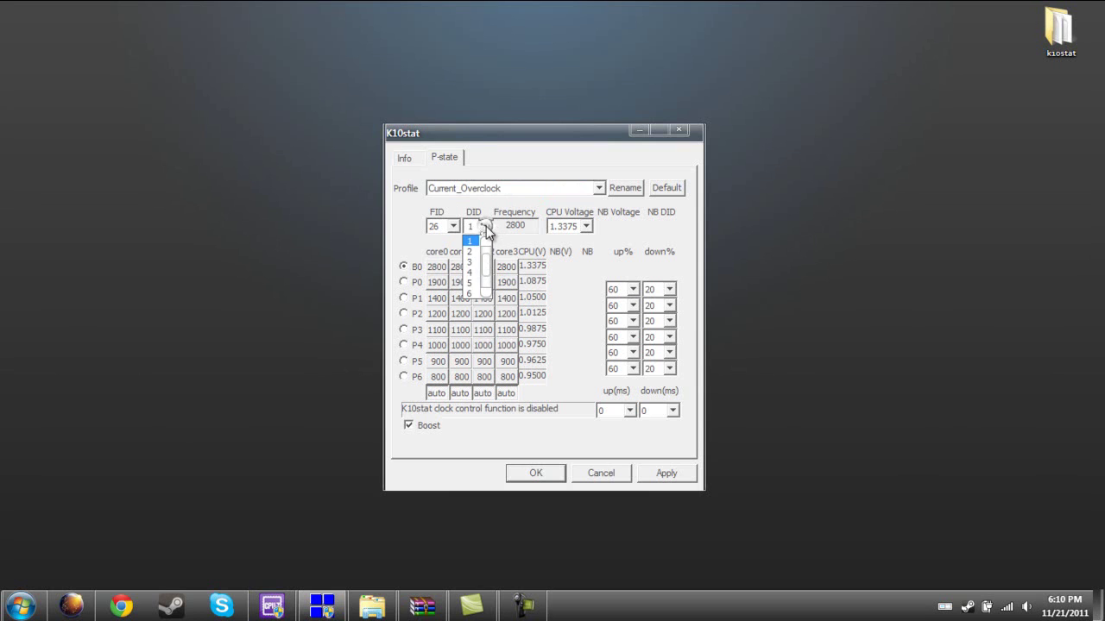
left_click(486, 226)
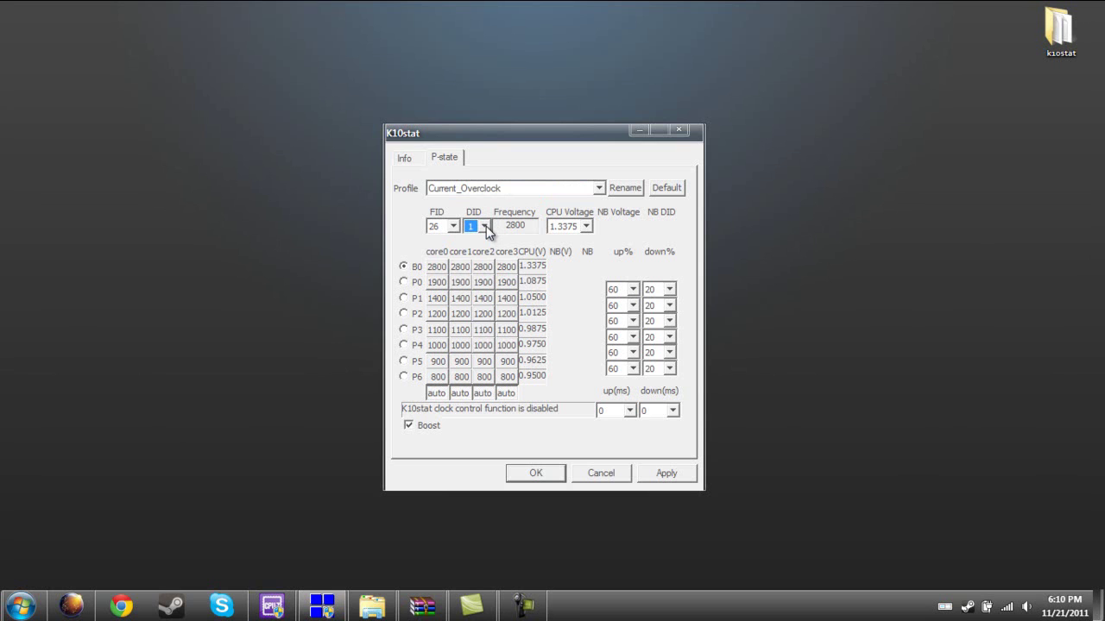
key("Down")
key("Up")
left_click(485, 226)
left_click(485, 227)
left_click(453, 226)
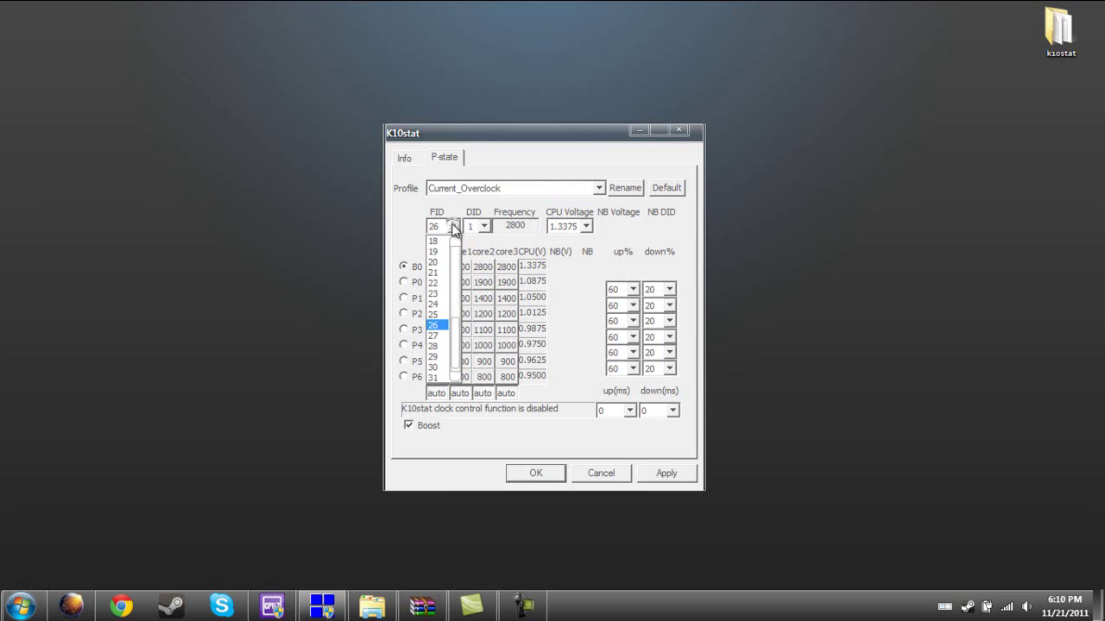
left_click(453, 226)
key("Down")
key("Down")
key("Down")
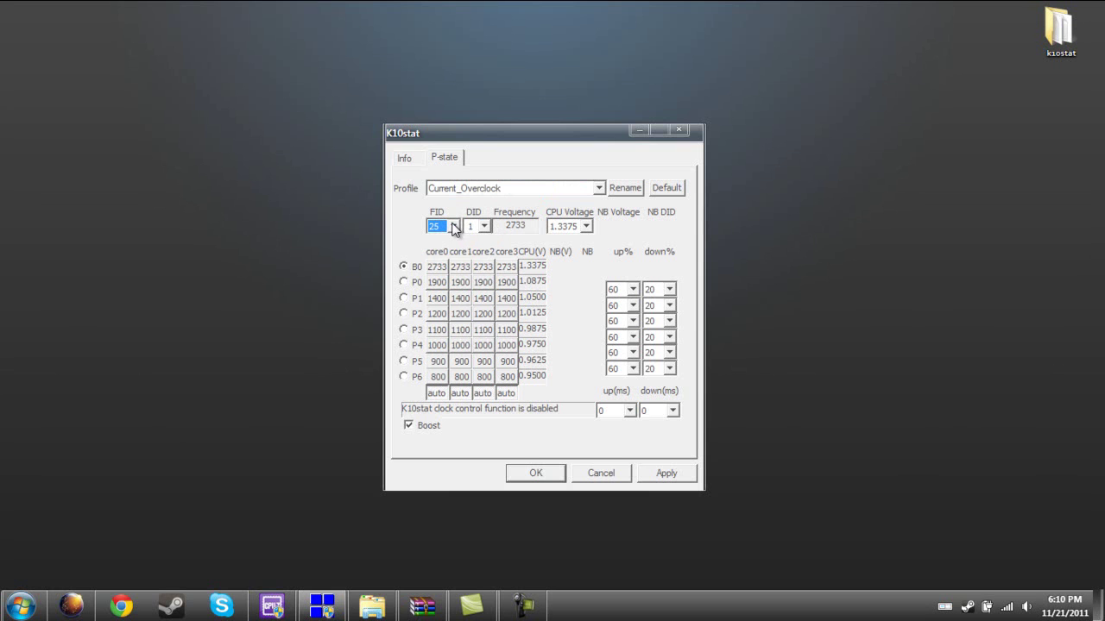
key("Up")
key("Up")
key("Up")
left_click(403, 283)
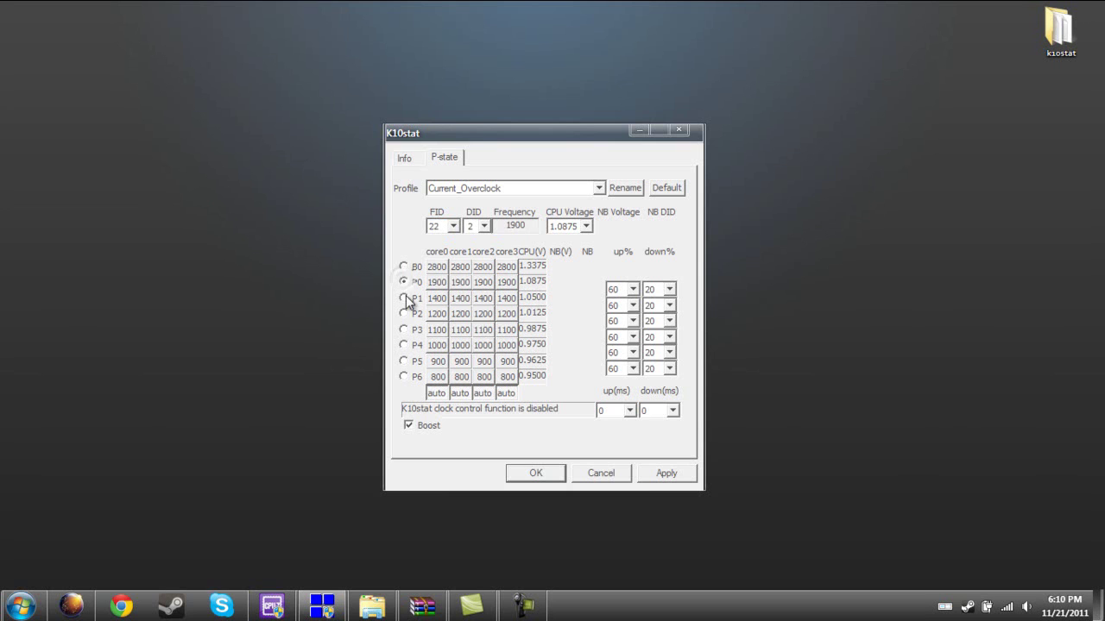
left_click(403, 298)
left_click(403, 315)
left_click(403, 330)
left_click(404, 345)
left_click(404, 361)
left_click(403, 377)
left_click(403, 267)
left_click(403, 283)
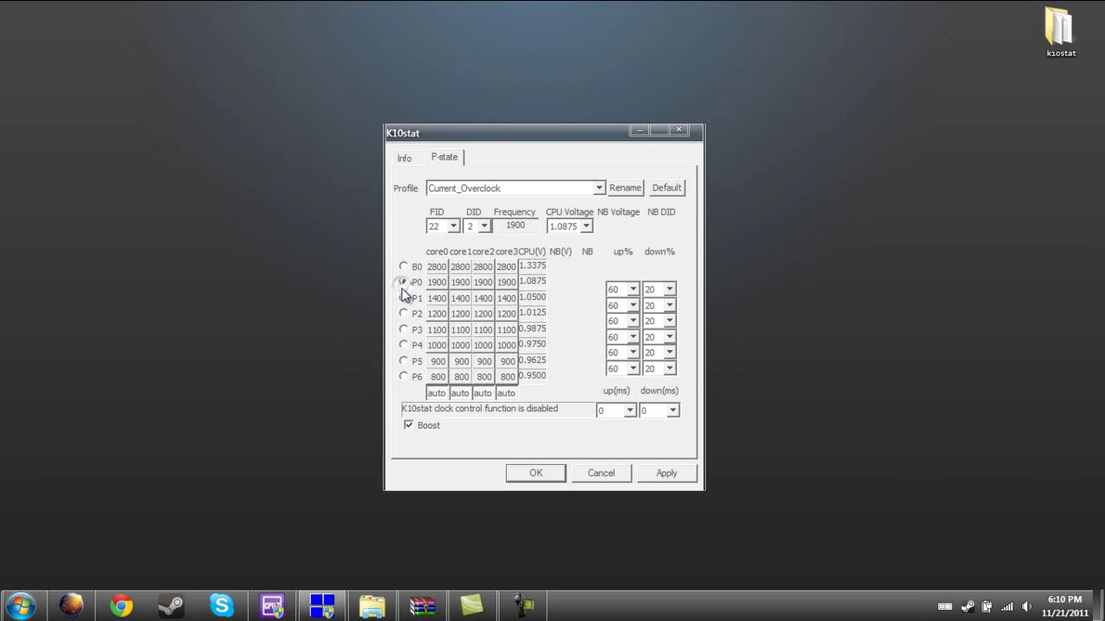
left_click(403, 378)
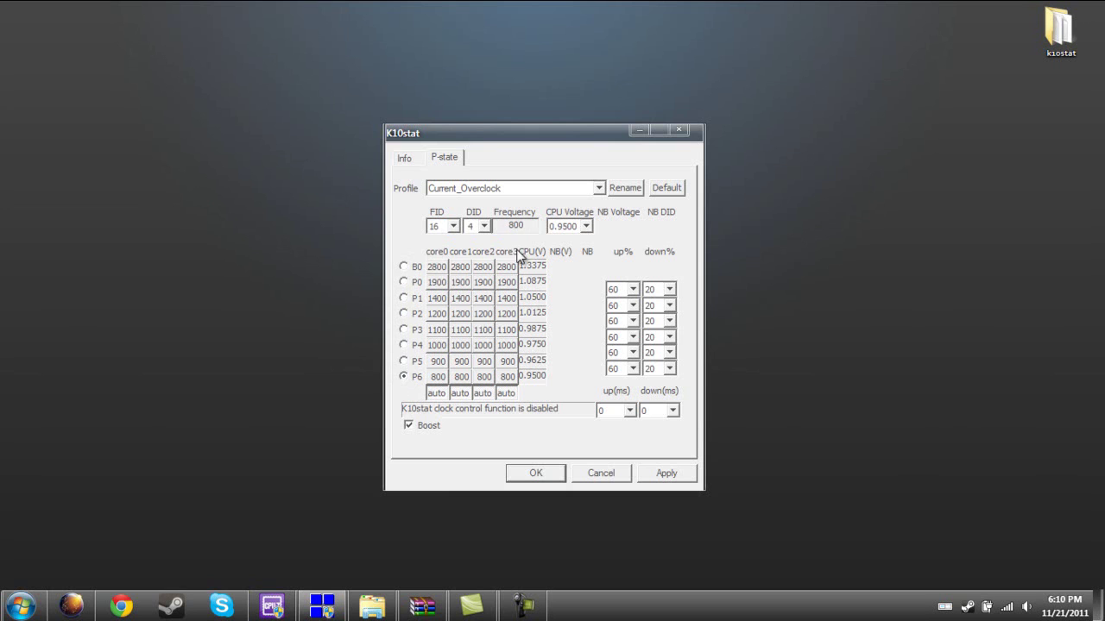
left_click(404, 267)
left_click(404, 282)
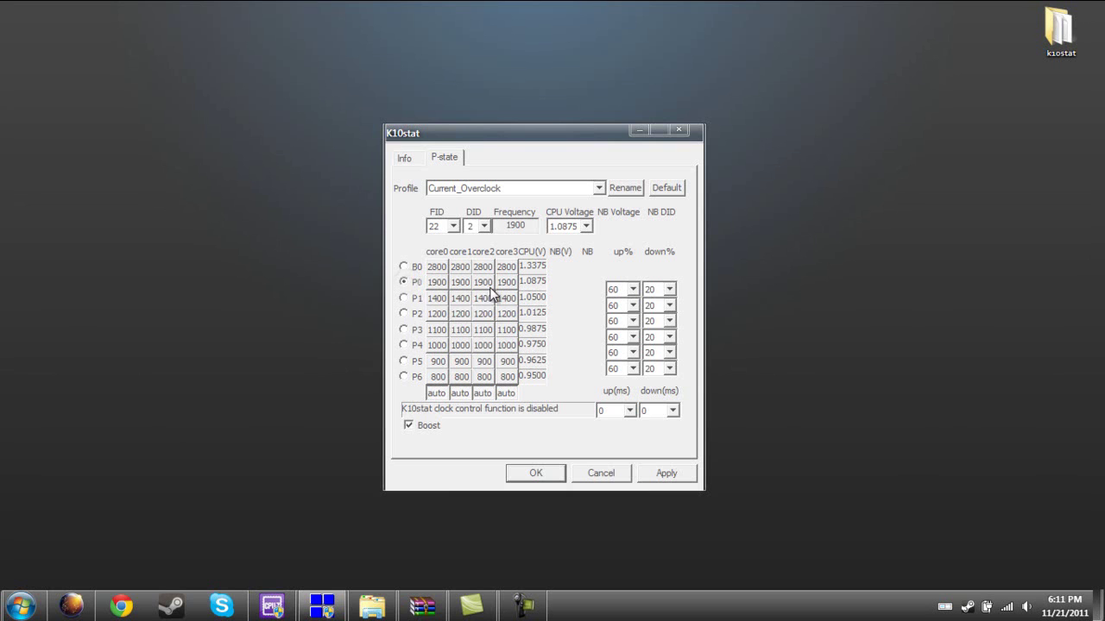
left_click(404, 267)
Review the P1 and B0 states, confirming B0's CPU voltage stays at 1.3375 V
left_click(404, 297)
left_click(404, 269)
left_click(586, 226)
left_click(586, 226)
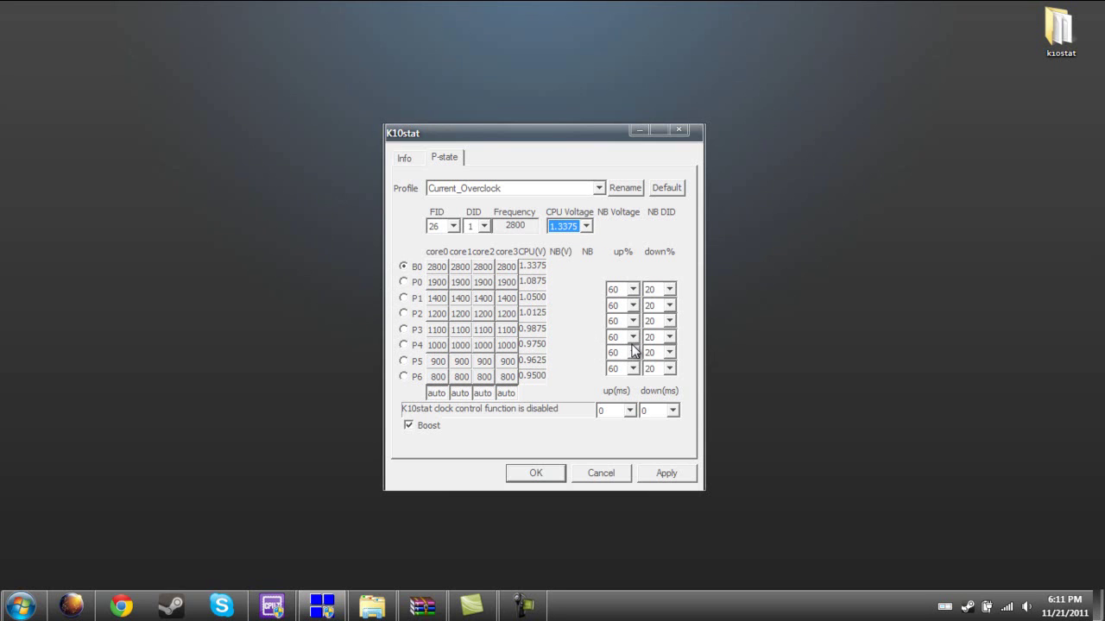
Toggle automatic control for core0 and core2, apply the overclock and close K10stat
left_click(436, 393)
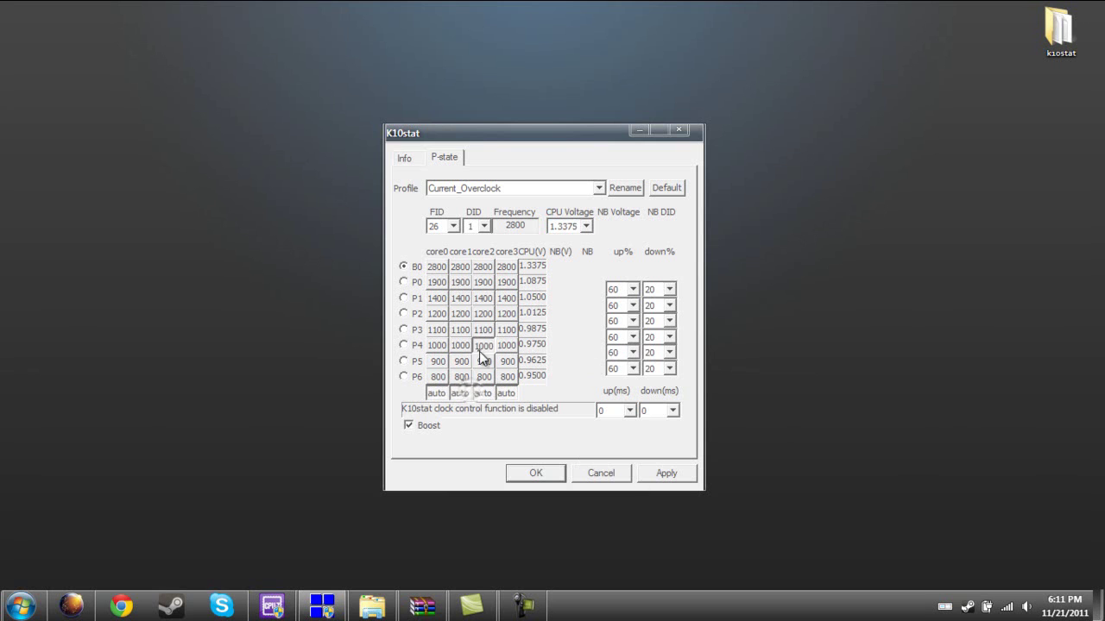
left_click(479, 392)
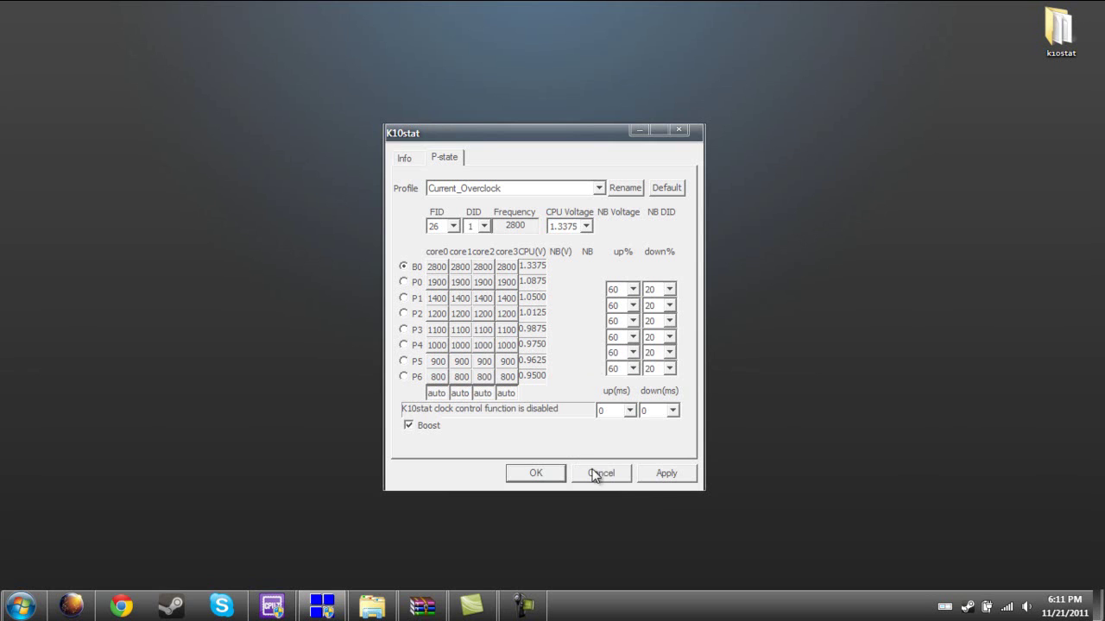
left_click(654, 470)
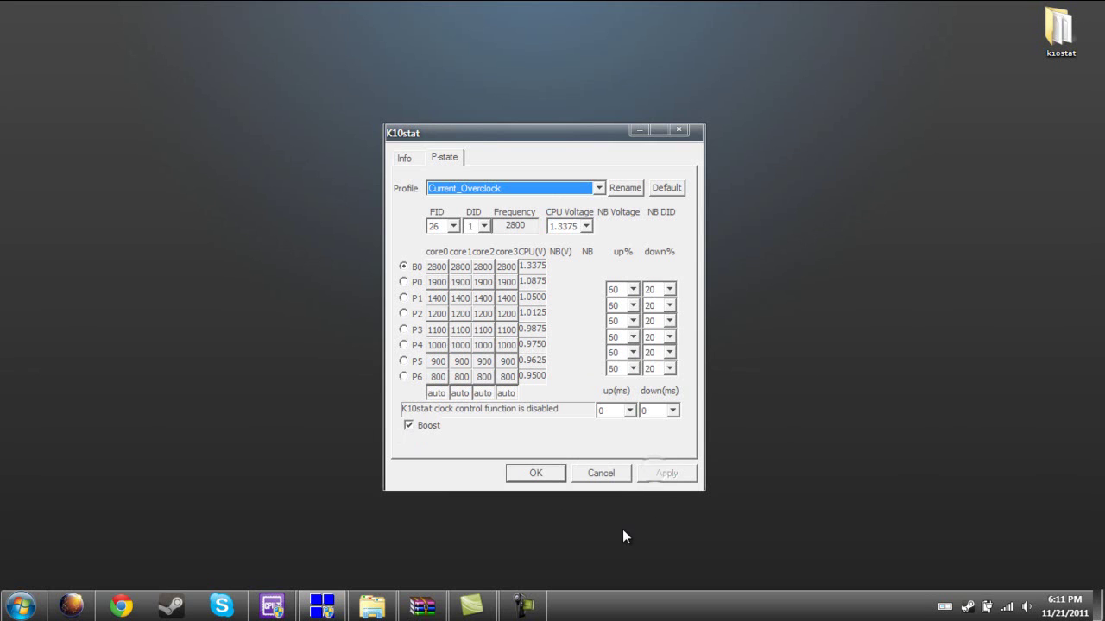
left_click(521, 473)
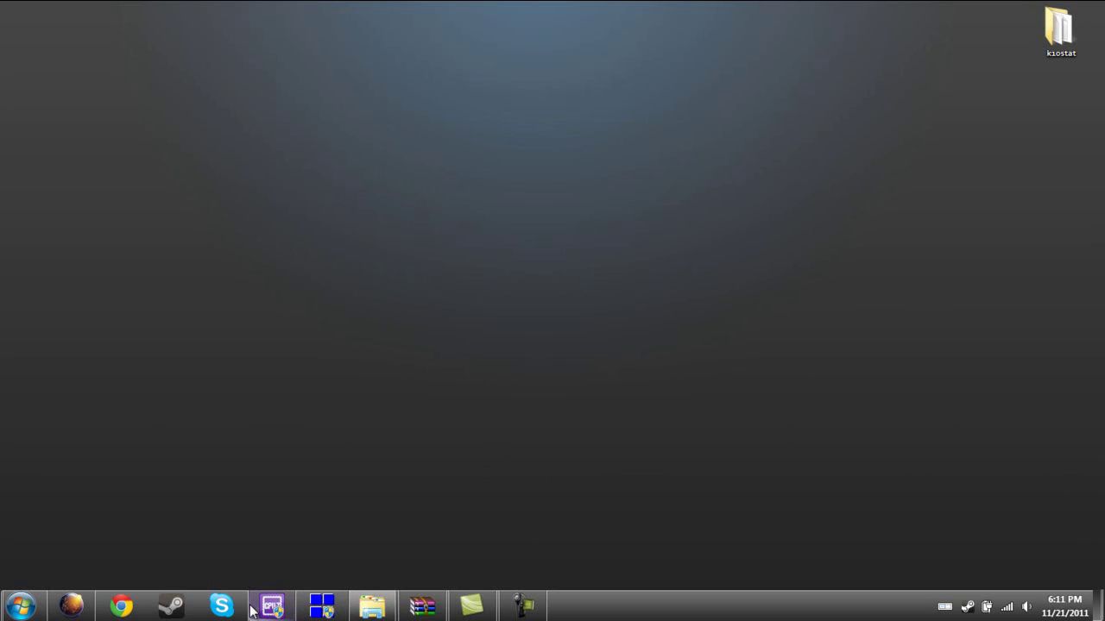
Restore CPU-Z and view every core's clock speed, about 1897 MHz at x19.0
mouse_move(278, 607)
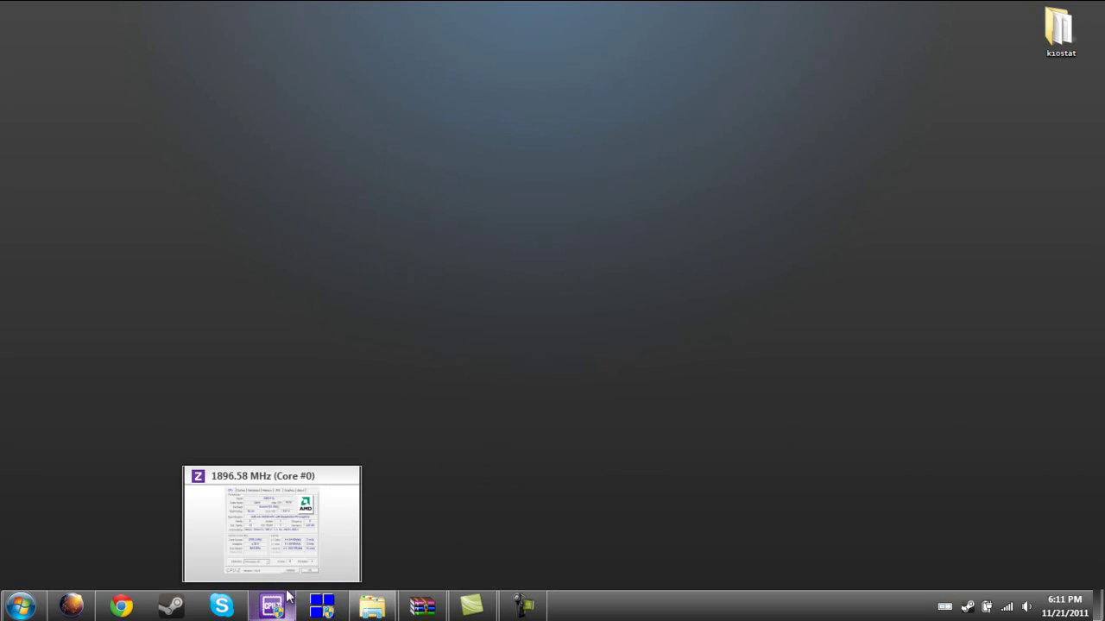
left_click(278, 607)
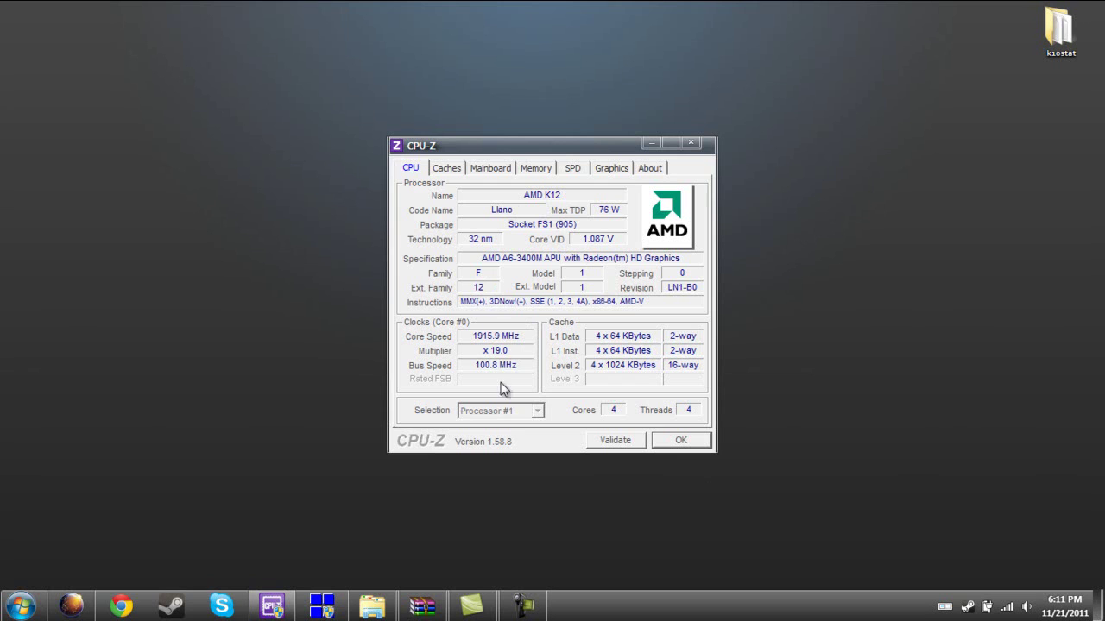
left_click(498, 337)
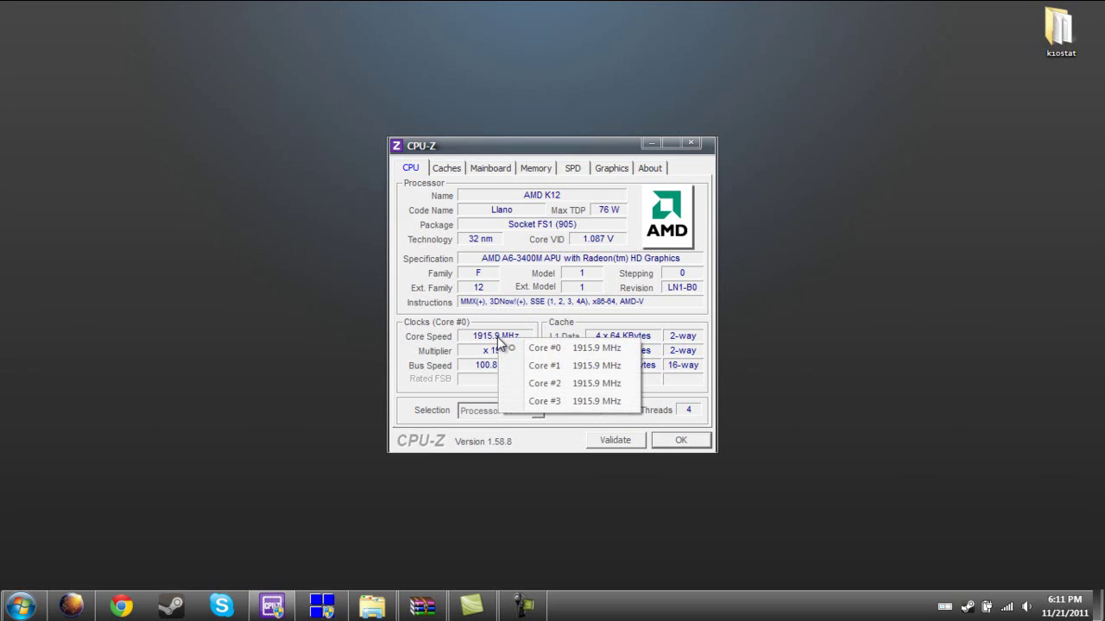
left_click(498, 336)
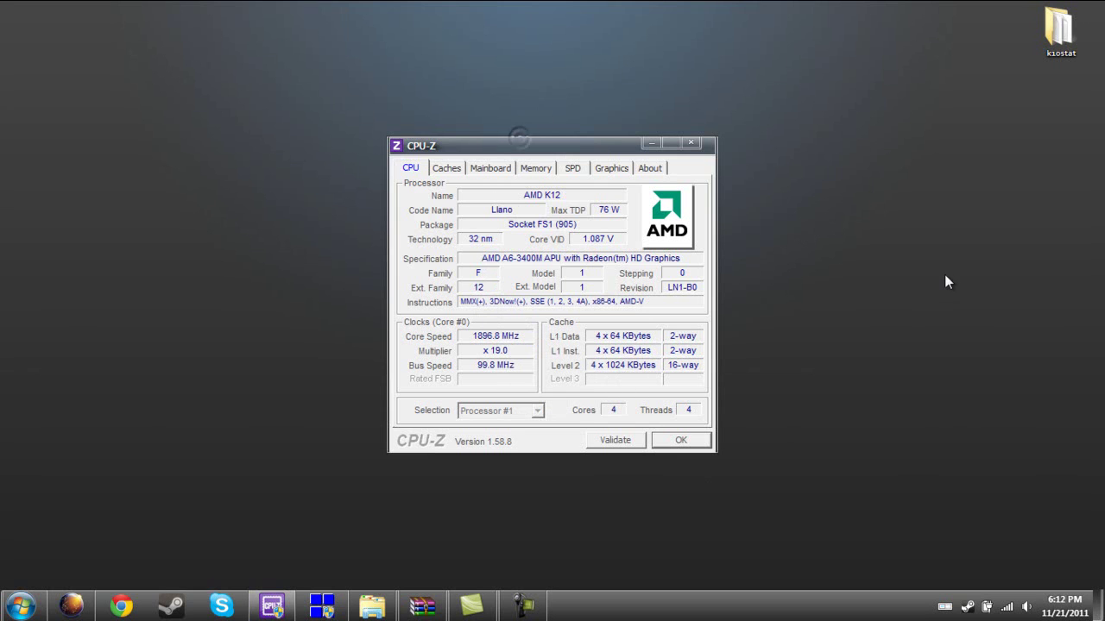
Move the CPU-Z window slightly up and left, showing 1896.7 MHz at x19.0
left_click_drag(582, 147, 498, 134)
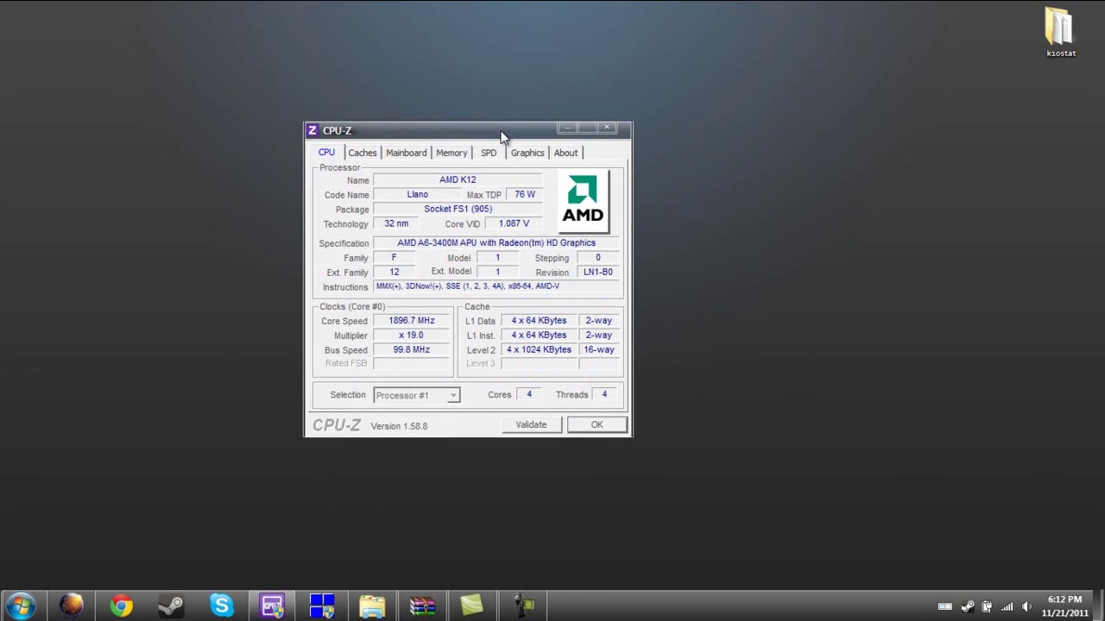